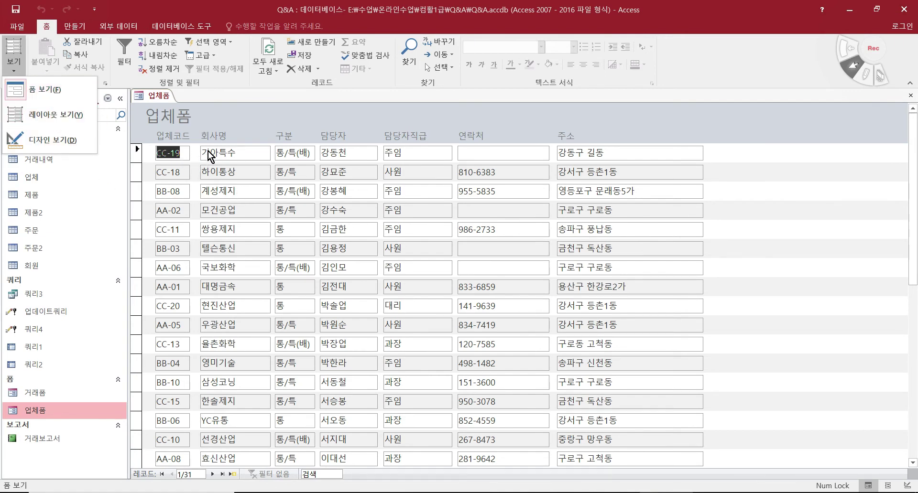
click(246, 156)
click(236, 155)
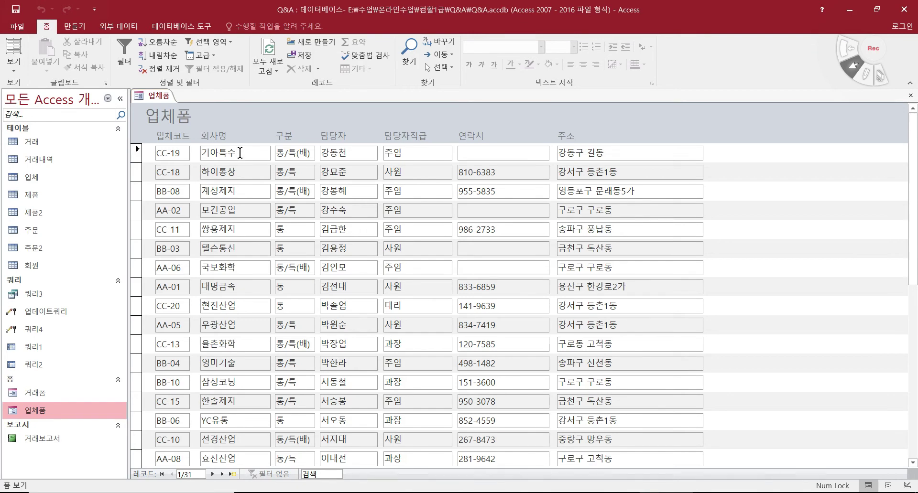
click(248, 166)
click(244, 154)
Open 업체폼 in Design View and clear the form's 정렬 기준 property.
click(16, 70)
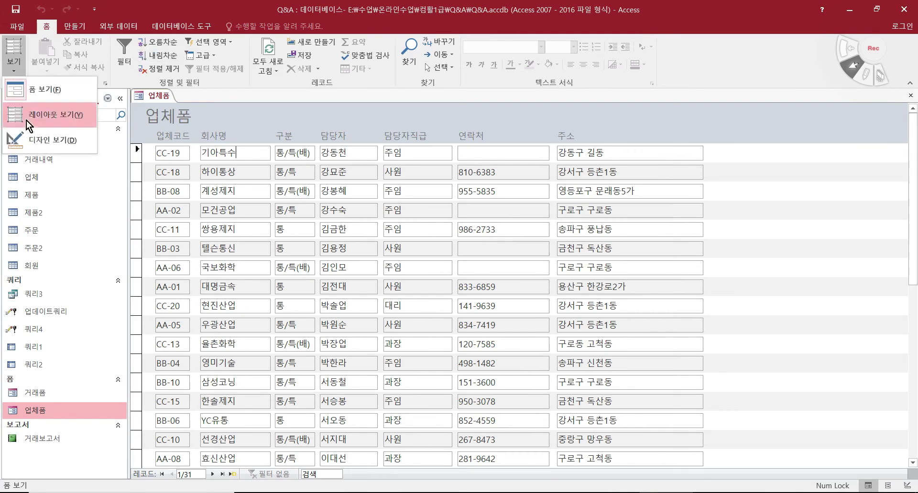
click(31, 138)
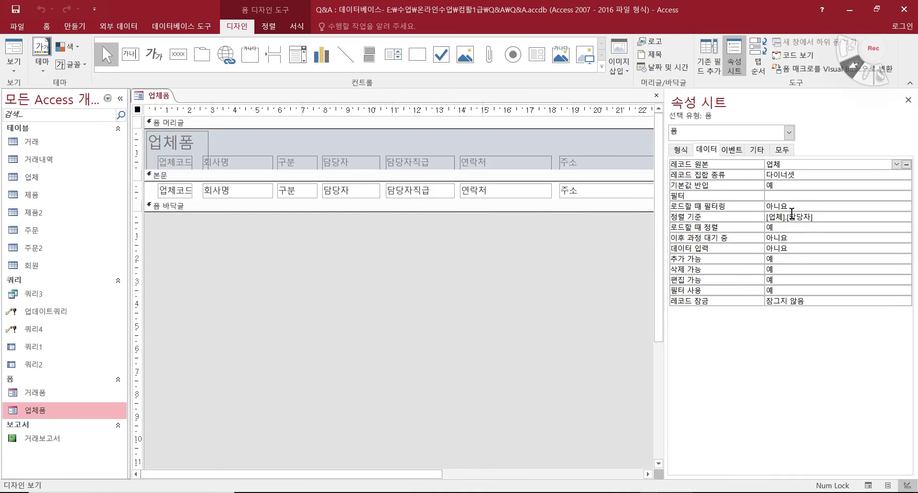
click(747, 213)
key(Delete)
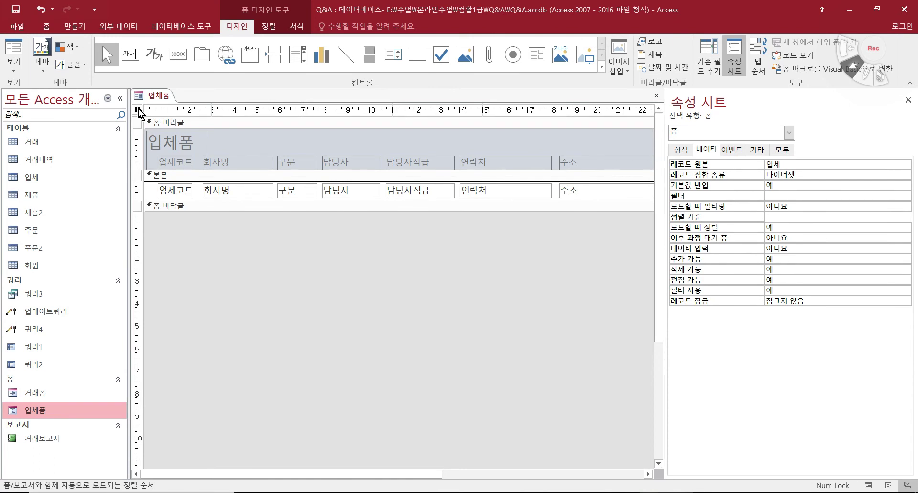
click(735, 67)
click(739, 67)
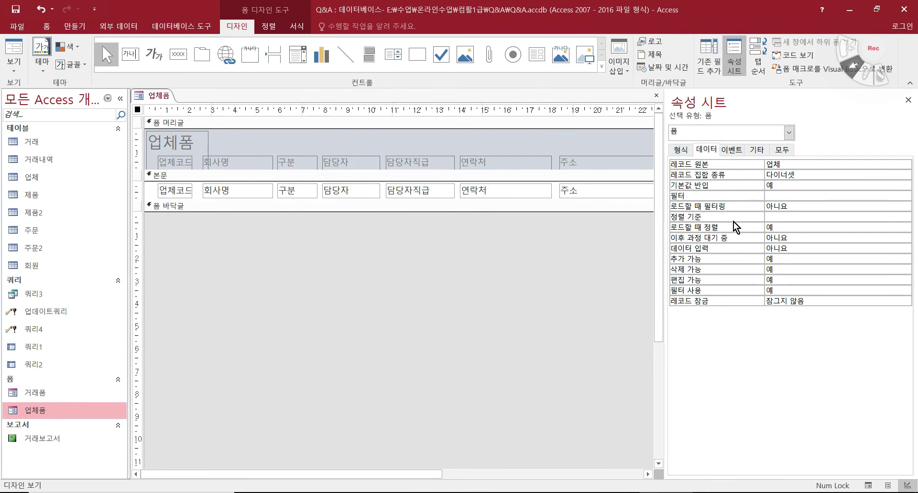
Set the form's 정렬 기준 property to "담당자 asc" and display the records in Form View.
click(788, 219)
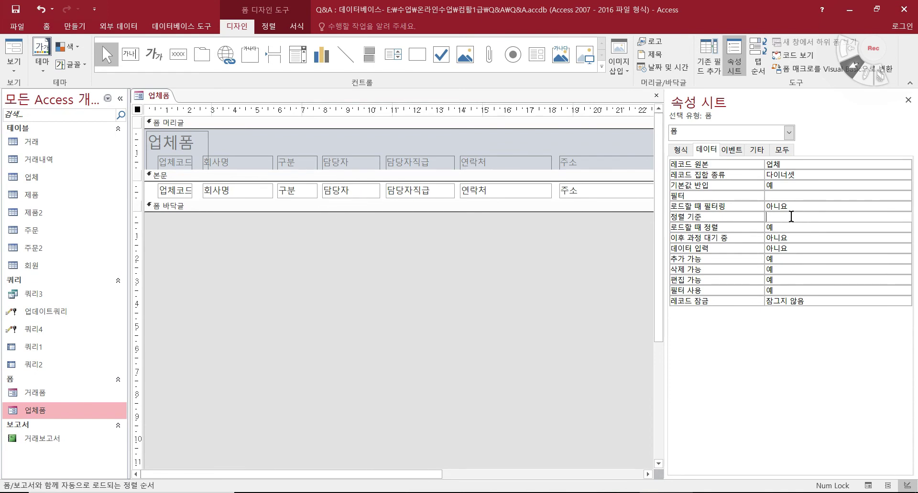
text(다)
text(당자)
text(asc)
click(798, 227)
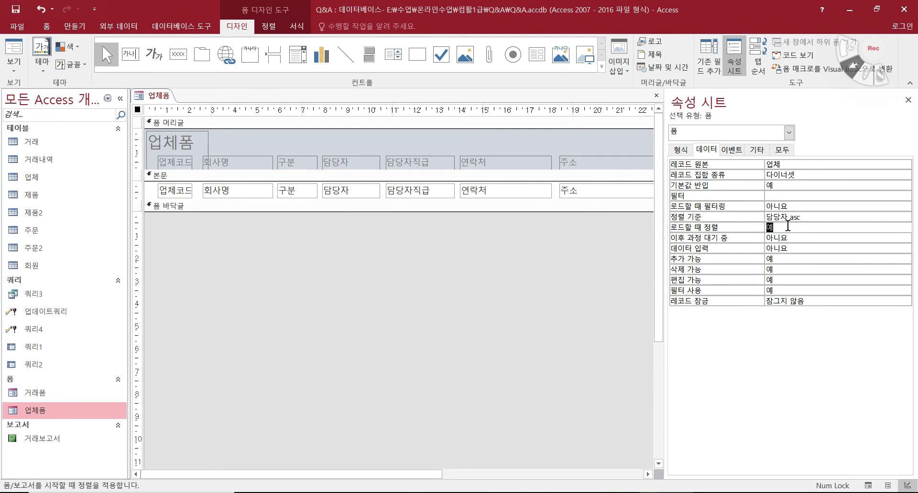
click(815, 216)
click(381, 296)
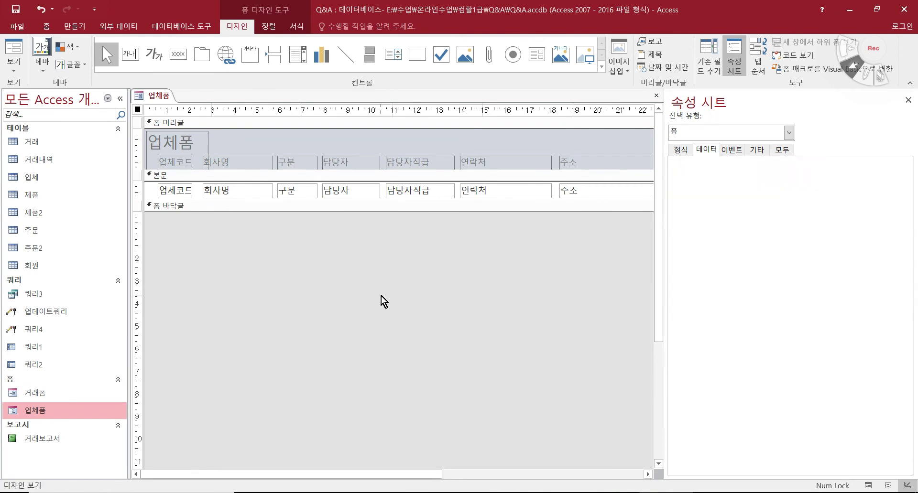
click(13, 47)
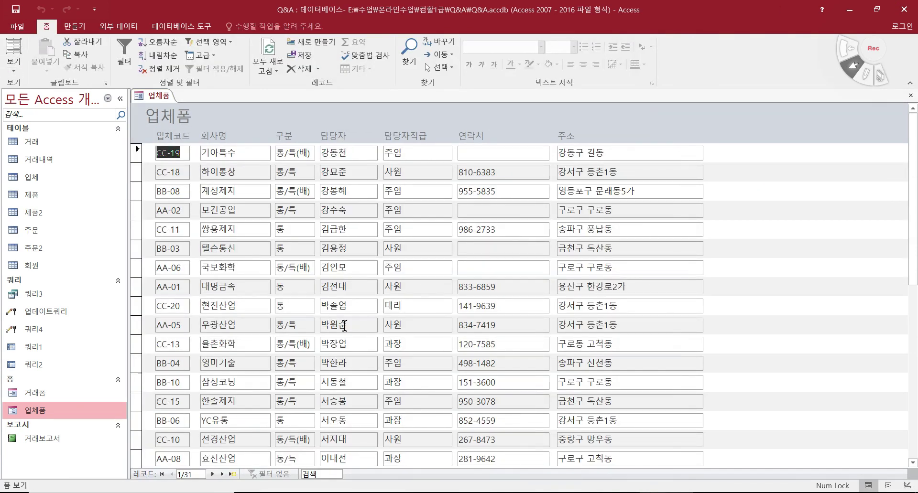
Change the form's 정렬 기준 property to "담당자 desc" in Design View and display the records in Form View.
click(16, 73)
click(28, 148)
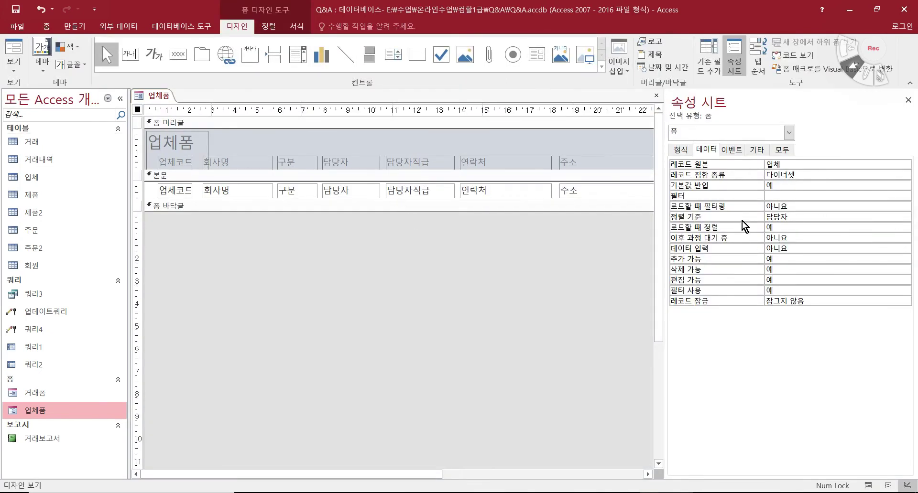
click(806, 217)
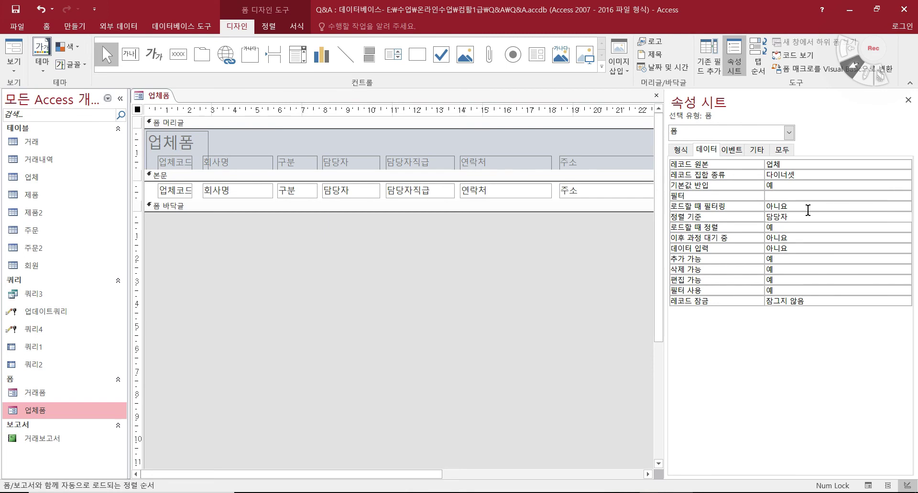
text(ㅇㄷㄴㅊ)
key(BackSpace)
key(BackSpace)
key(BackSpace)
key(BackSpace)
text(desc)
key(Return)
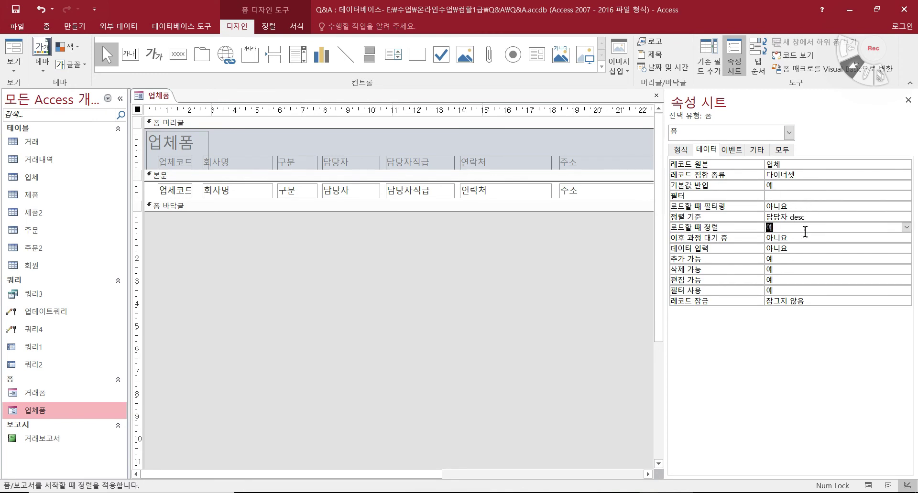
click(818, 217)
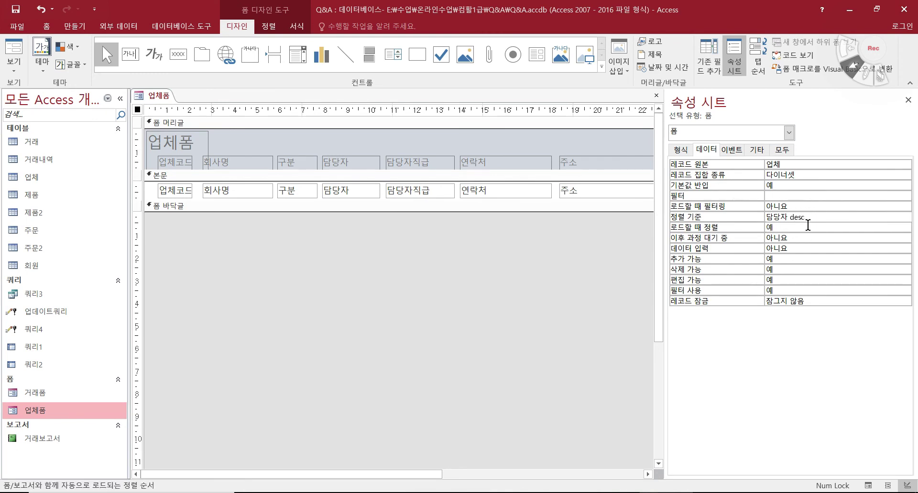
click(14, 50)
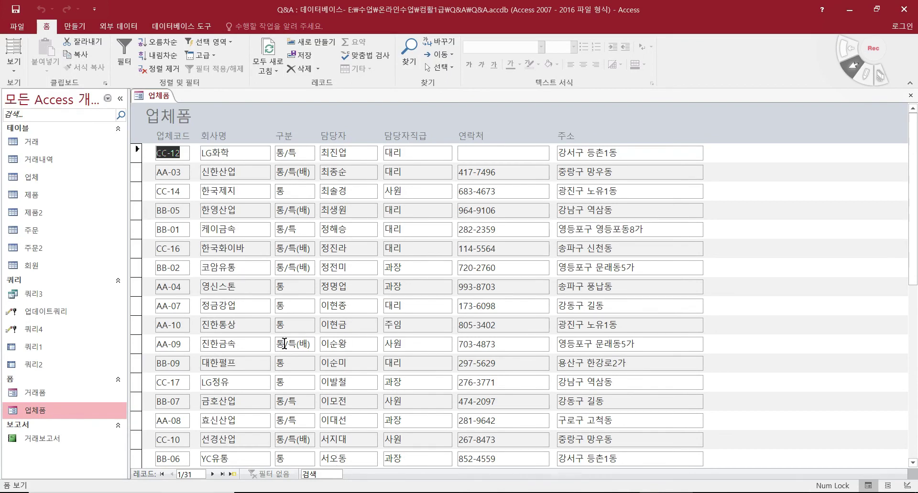
Remove the form's 정렬 기준 entry in Design View and return to the unsorted records in Form View.
click(13, 67)
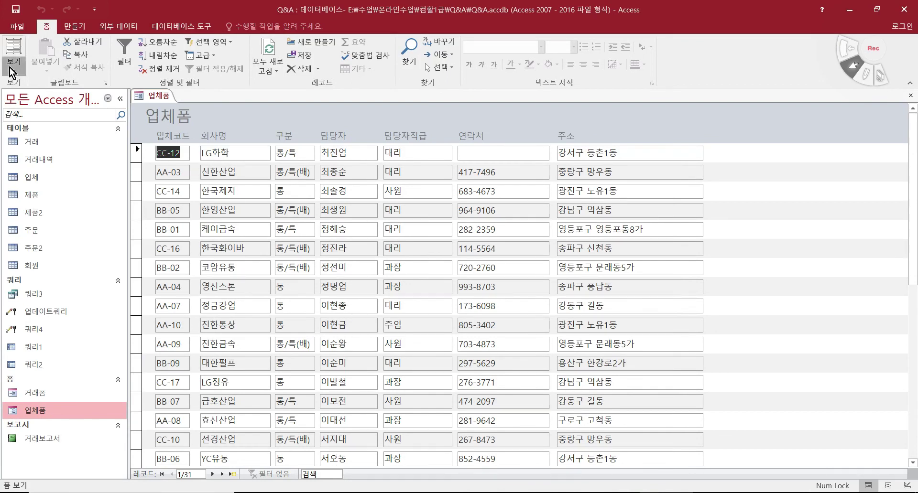
click(18, 144)
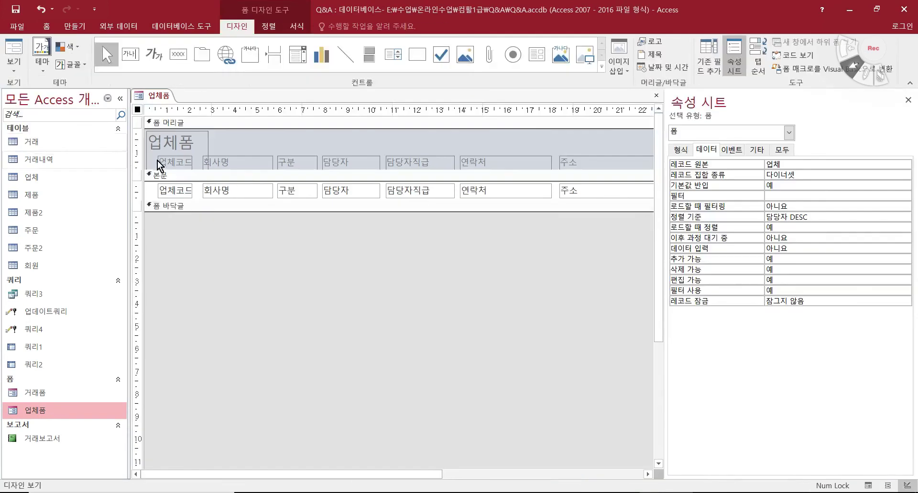
click(821, 216)
key(BackSpace)
key(BackSpace)
key(BackSpace)
key(BackSpace)
key(BackSpace)
key(BackSpace)
key(BackSpace)
key(BackSpace)
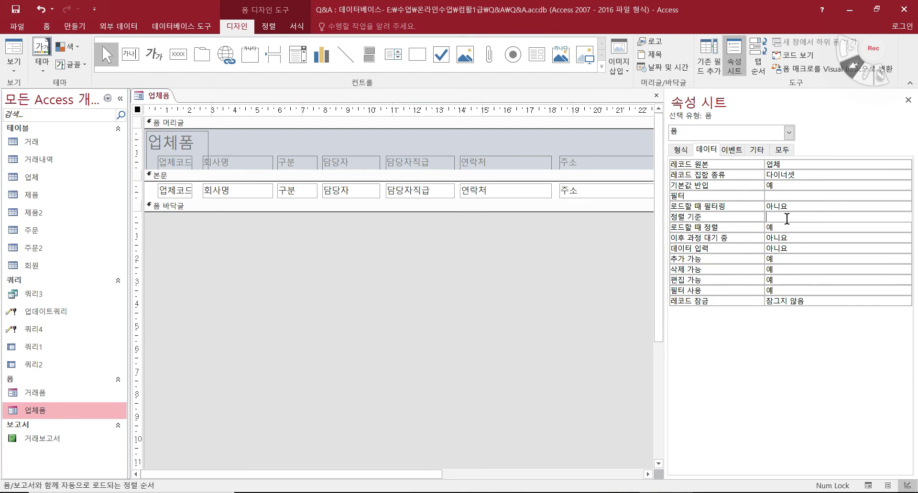
click(260, 277)
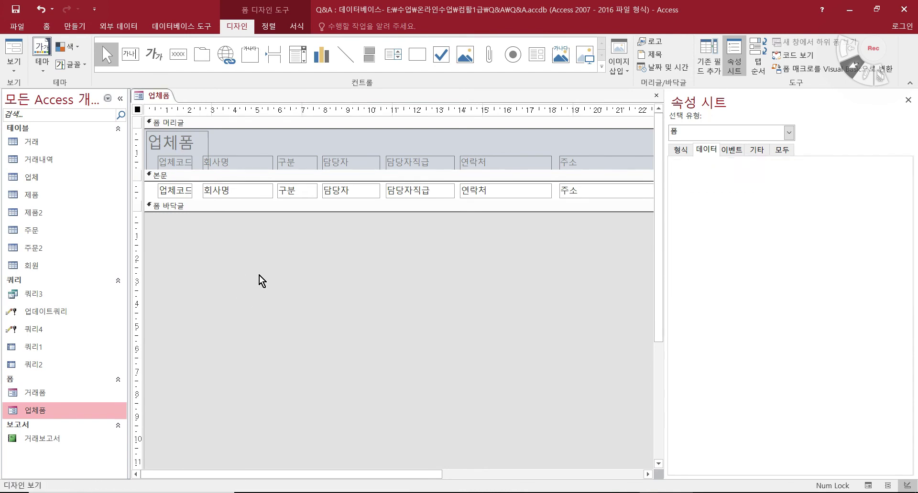
click(12, 44)
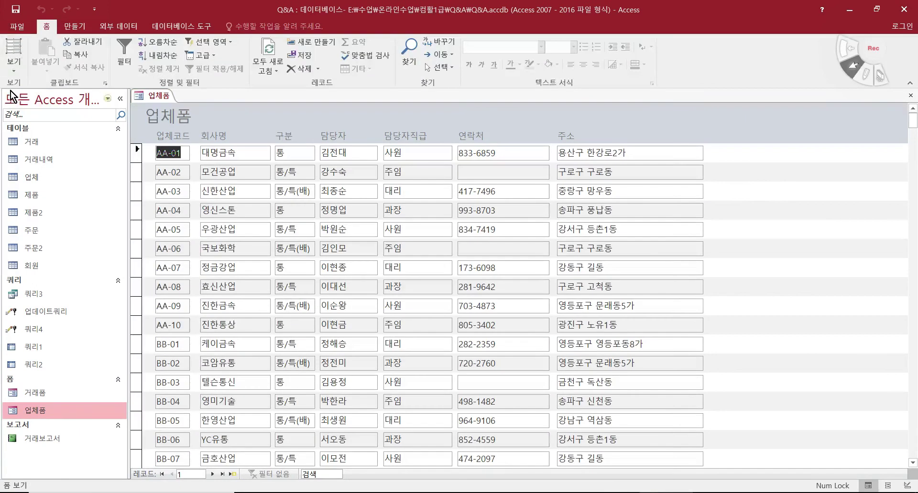
Sort the records ascending by 담당자 and inspect the resulting 정렬 기준 property in Design View.
click(346, 154)
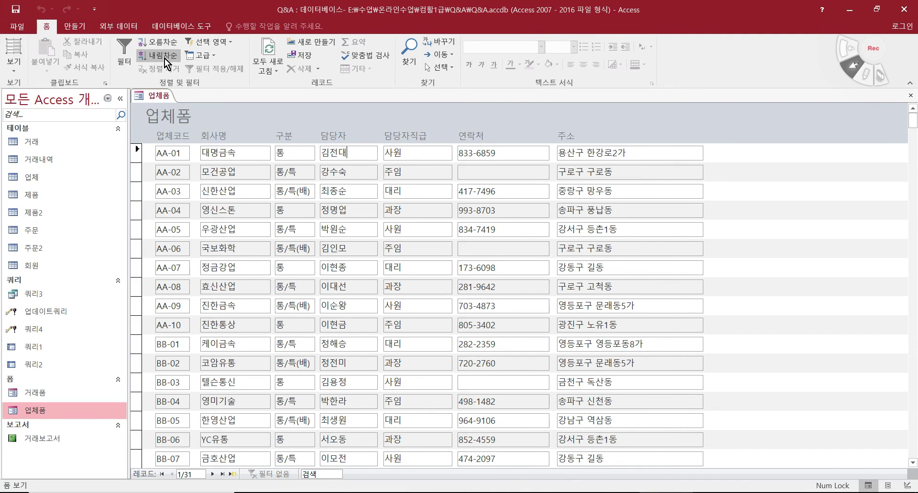
click(167, 44)
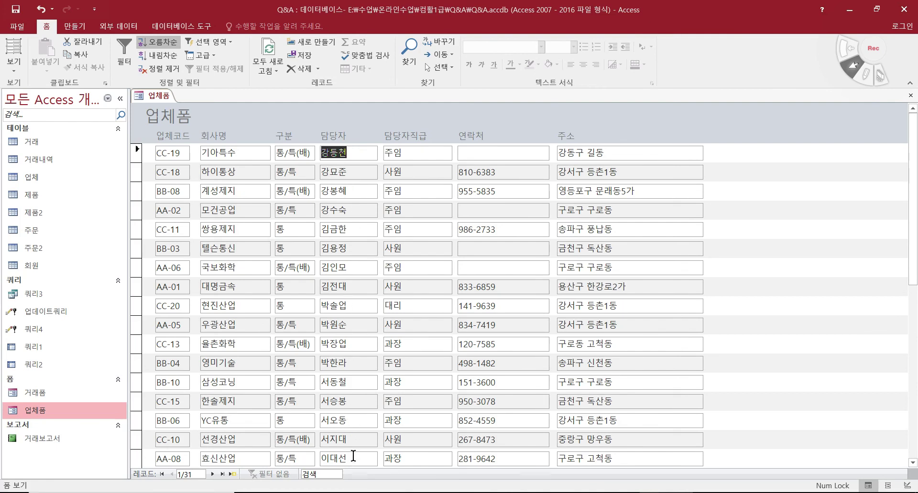
click(13, 61)
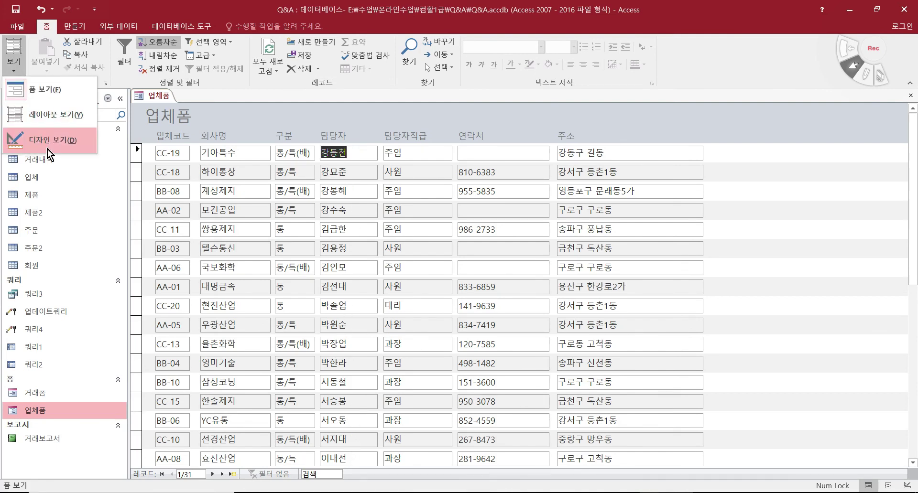
click(47, 149)
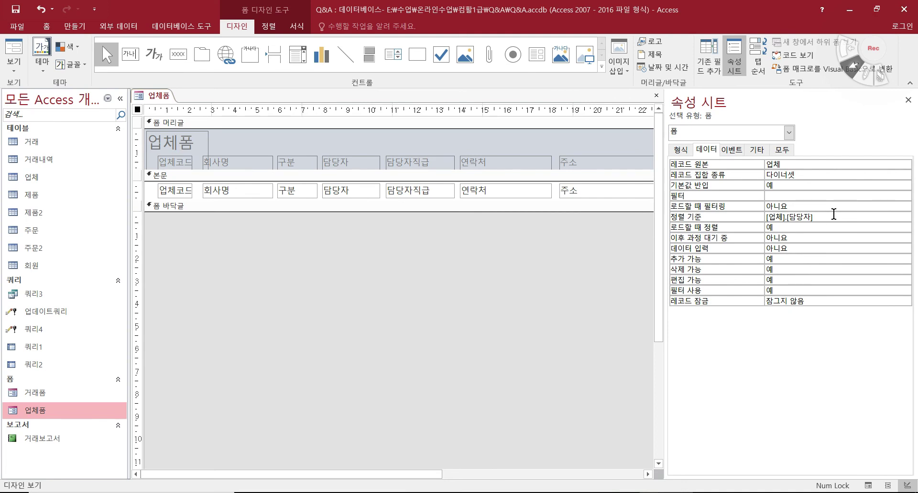
Return to Form View and sort the records descending by 담당자.
click(13, 69)
click(24, 90)
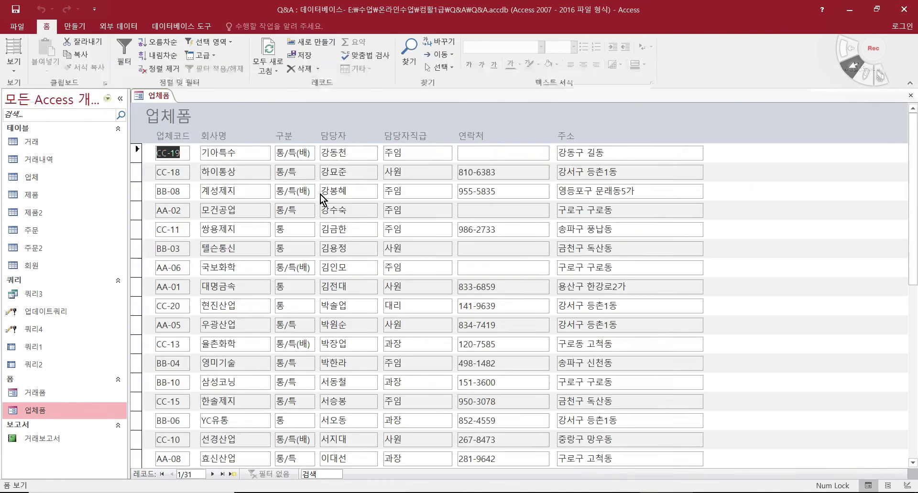
click(345, 152)
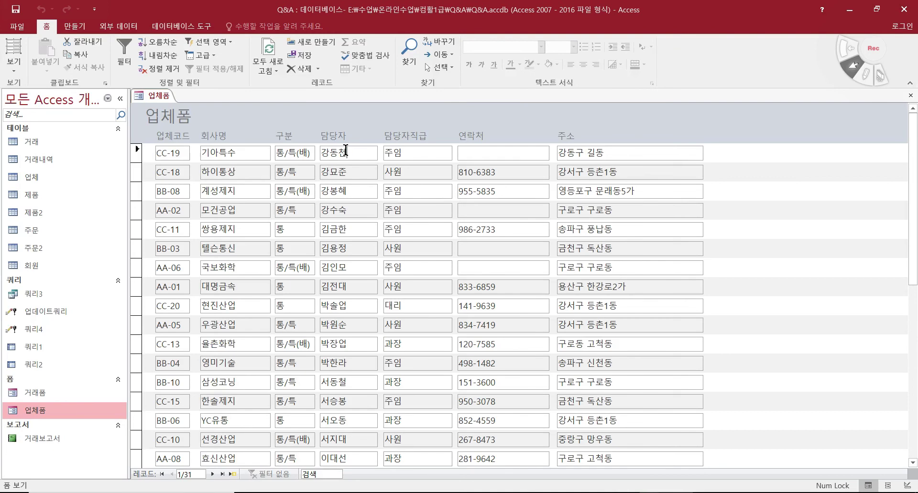
click(161, 55)
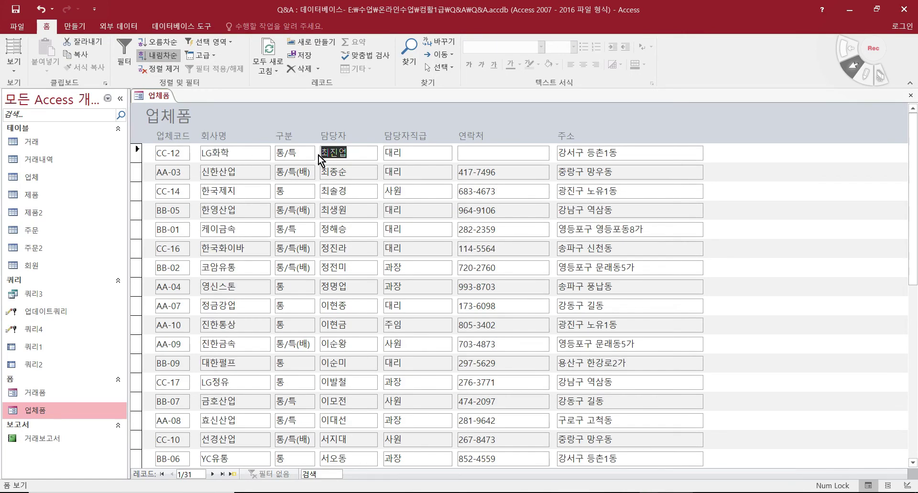
Examine the form's 정렬 기준 expression in Design View, highlighting the field reference and the whole expression.
click(18, 63)
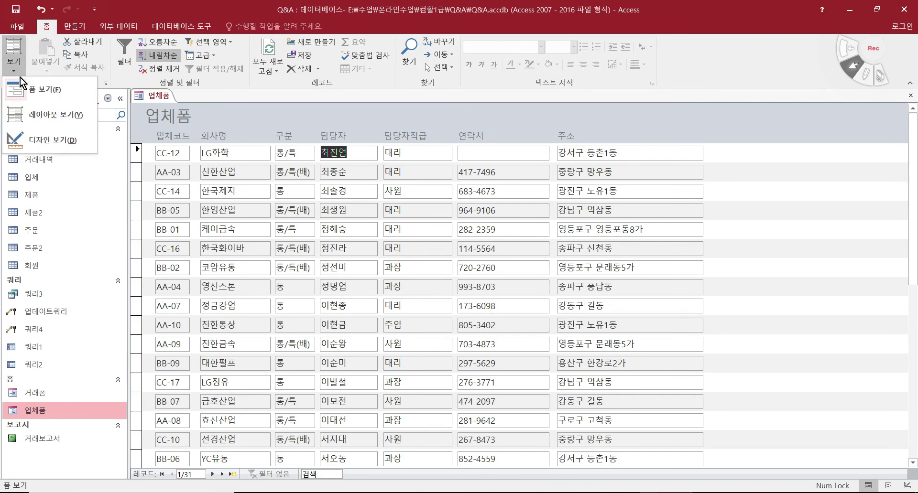
click(41, 151)
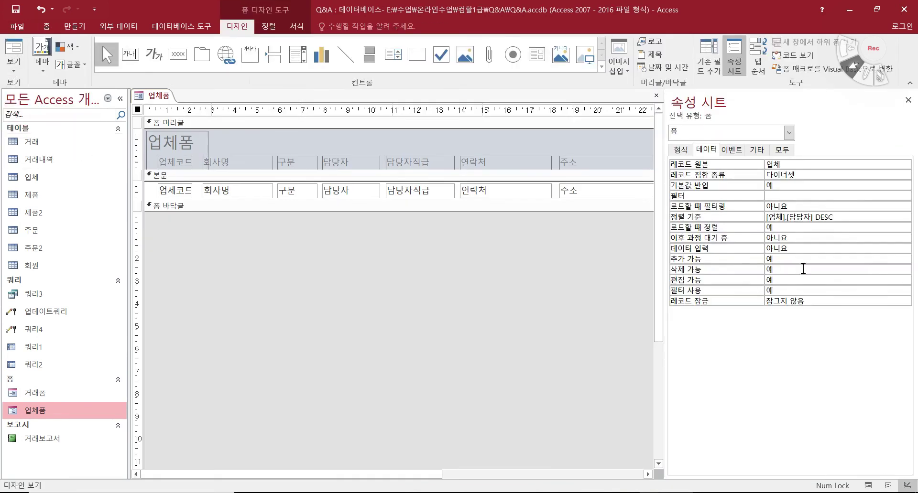
click(842, 218)
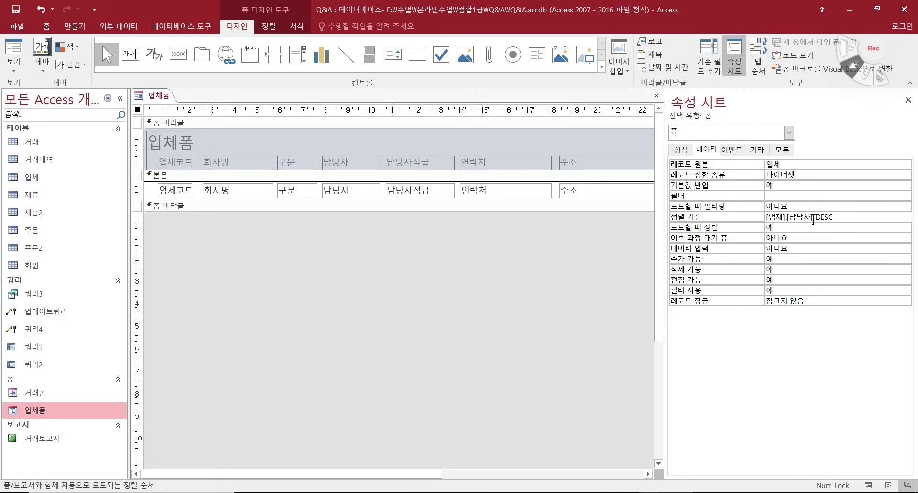
drag(816, 220, 764, 216)
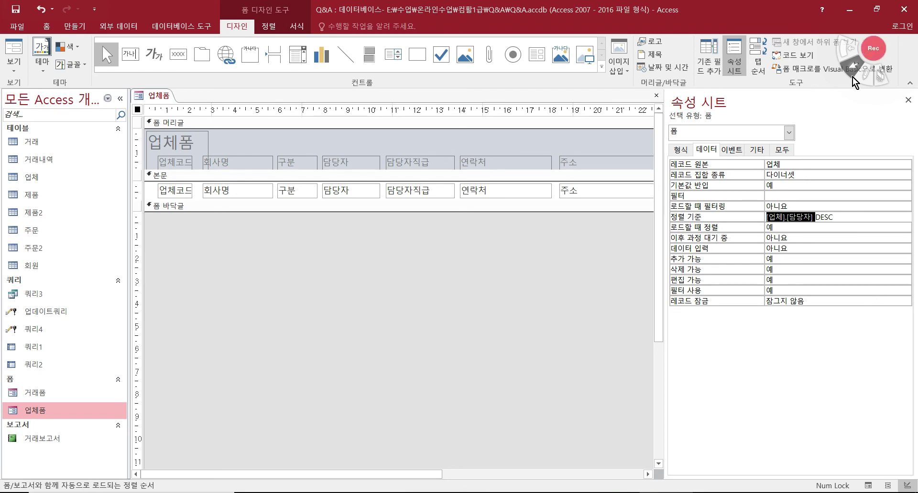
drag(842, 217, 751, 214)
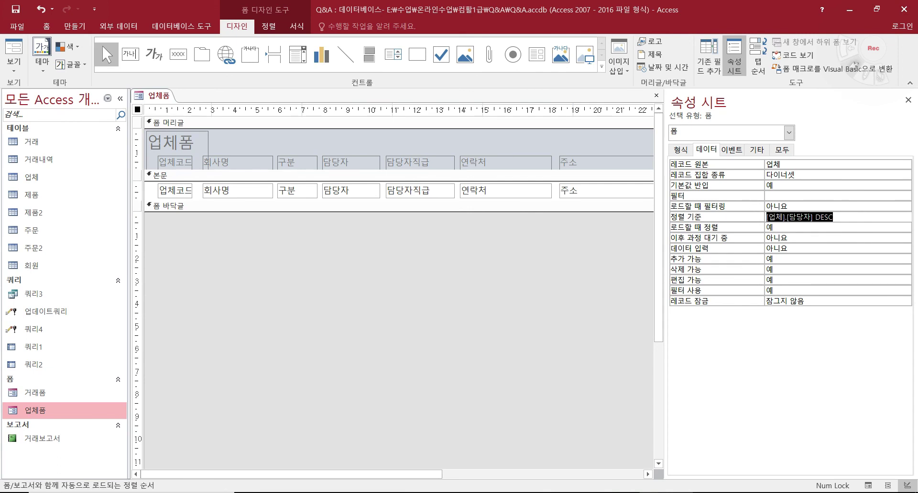
Reapply the descending sort on 담당자 in Form View and check the form's 정렬 기준 property in Design View.
click(13, 50)
click(336, 152)
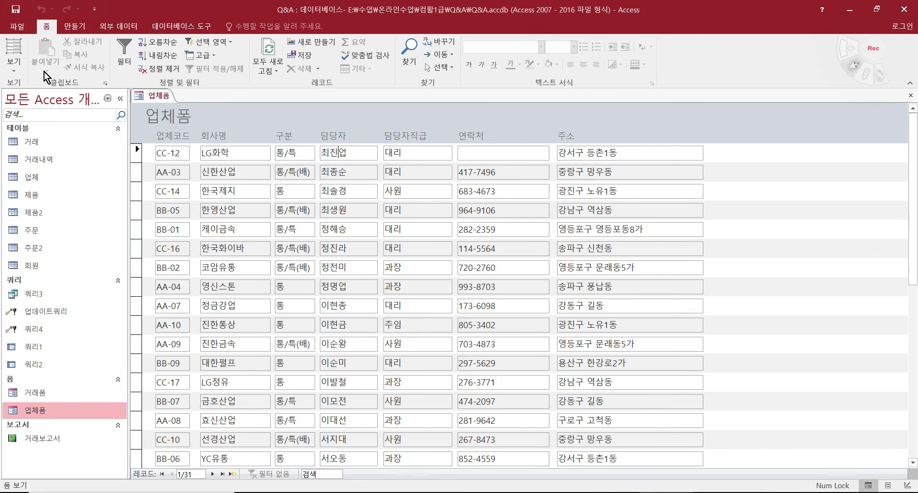
click(163, 53)
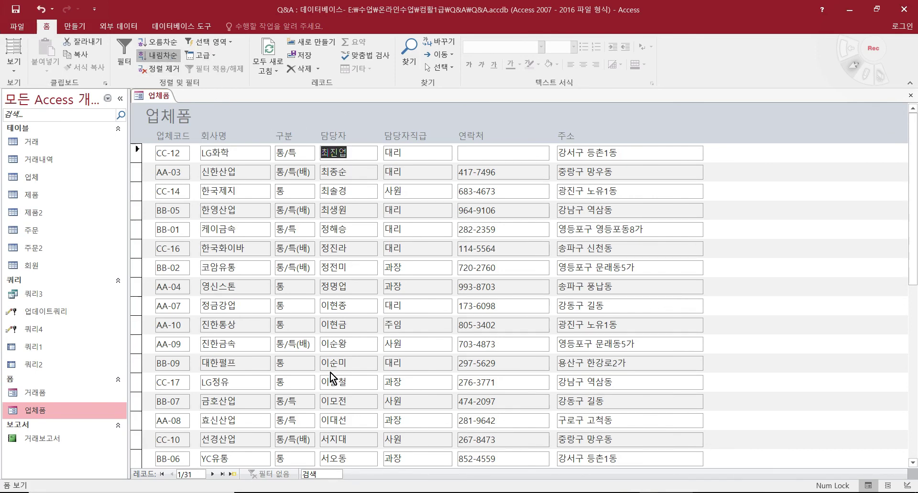
click(14, 67)
click(91, 142)
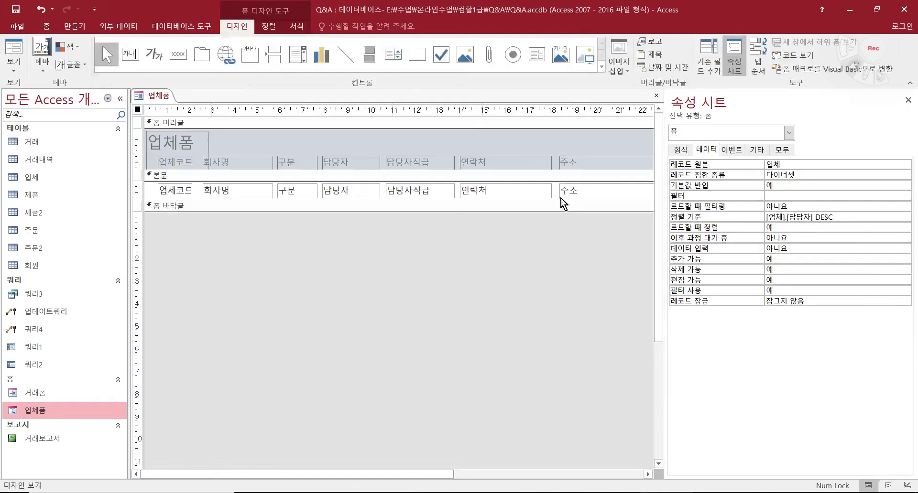
Sort the 업체폼 records ascending by 담당자직급 in Form View and inspect the form's 정렬 기준 property in Design View.
click(8, 44)
click(432, 156)
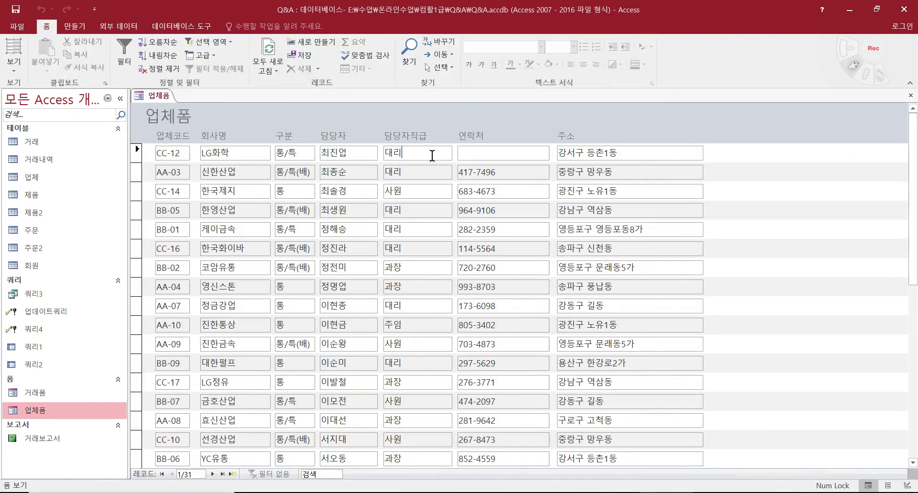
click(162, 40)
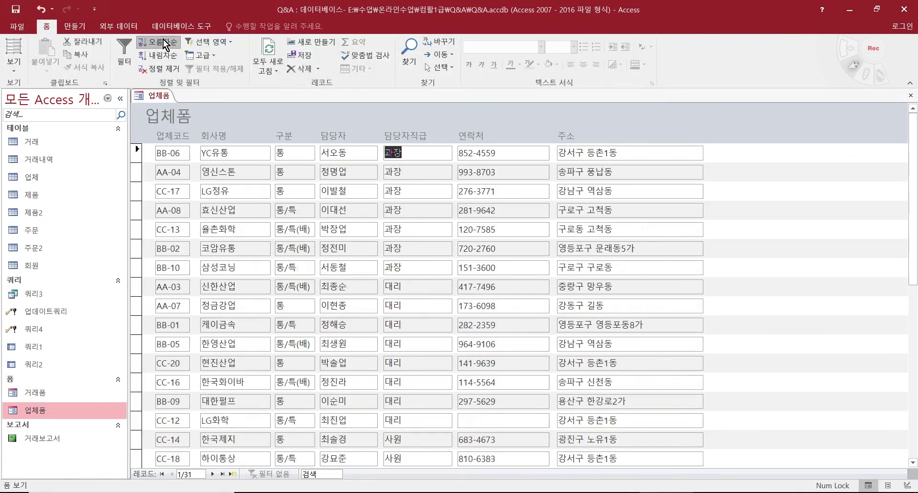
click(17, 67)
click(48, 146)
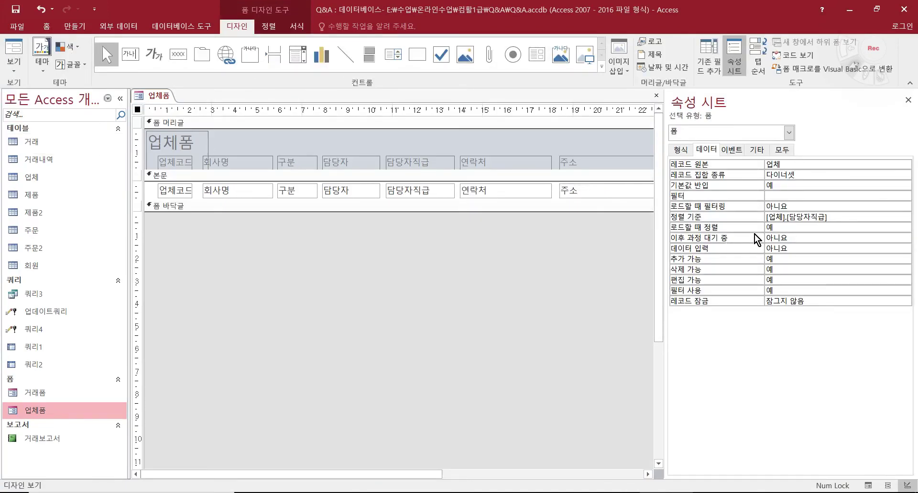
drag(836, 216, 747, 219)
click(836, 218)
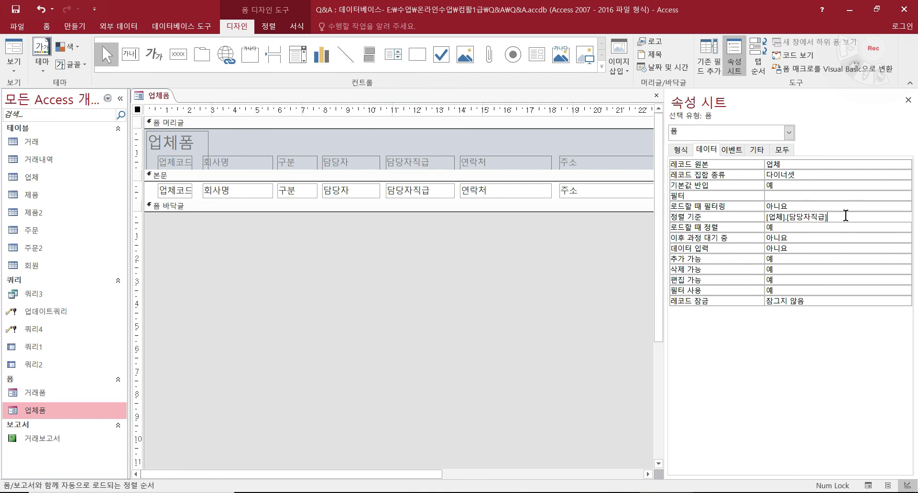
Sort the records descending by 회사명 in Form View and examine the whole 정렬 기준 expression in Design View.
click(20, 48)
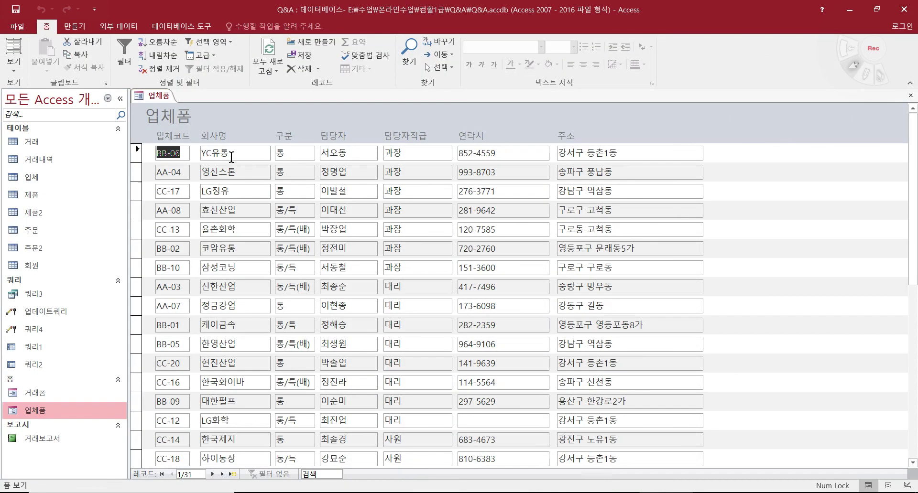
click(232, 158)
click(146, 52)
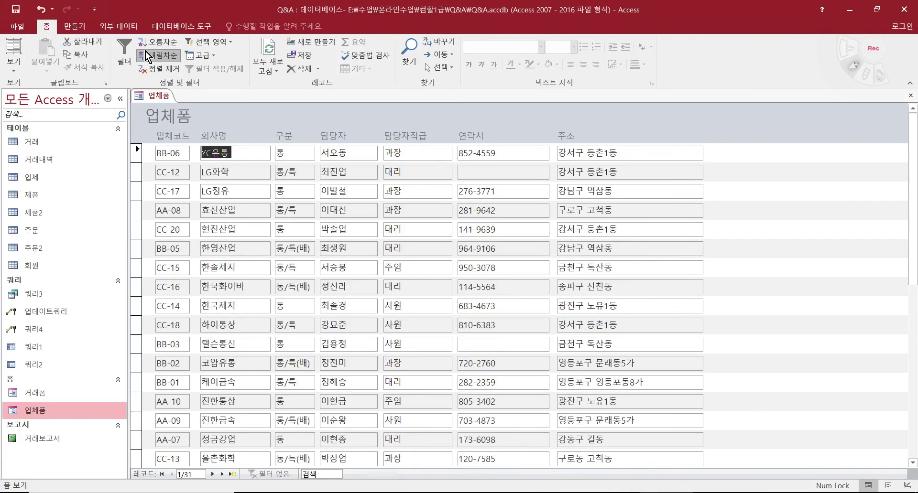
click(10, 70)
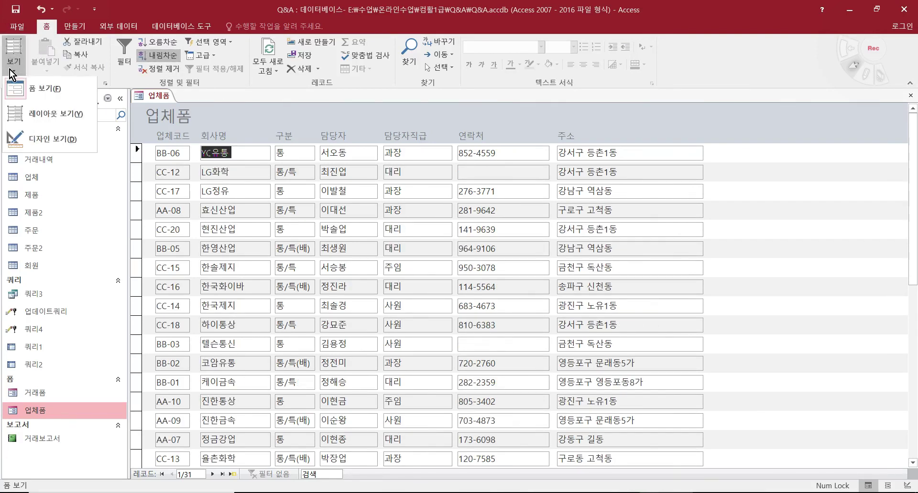
click(29, 142)
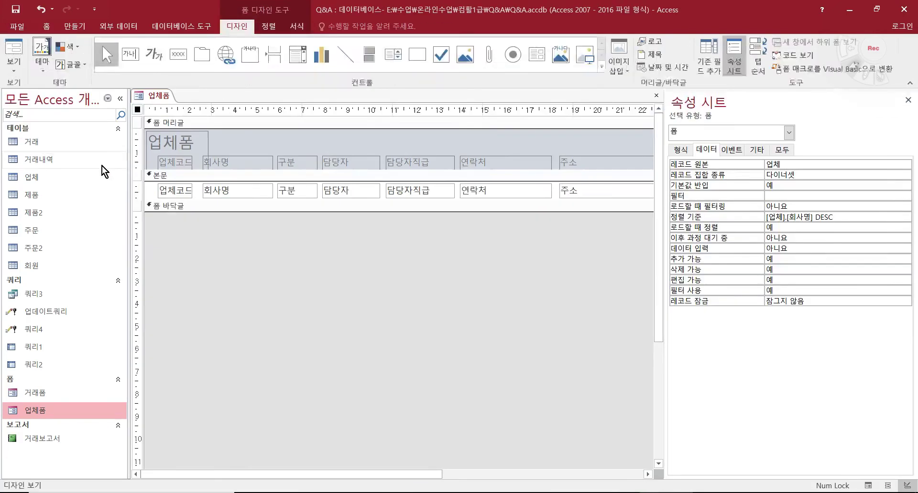
click(851, 221)
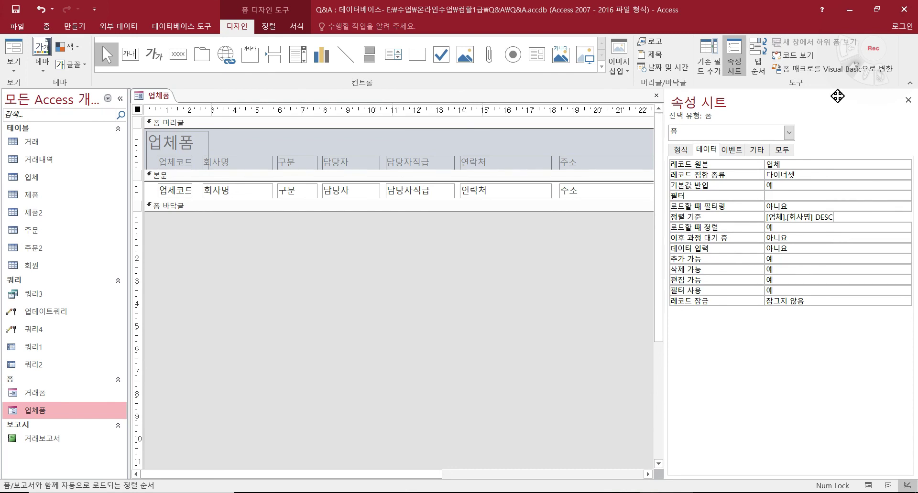
drag(844, 218, 764, 218)
click(850, 218)
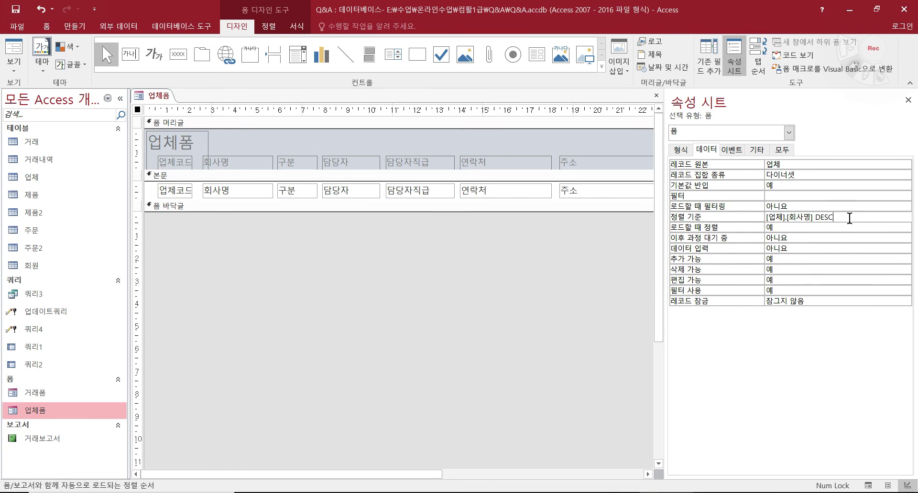